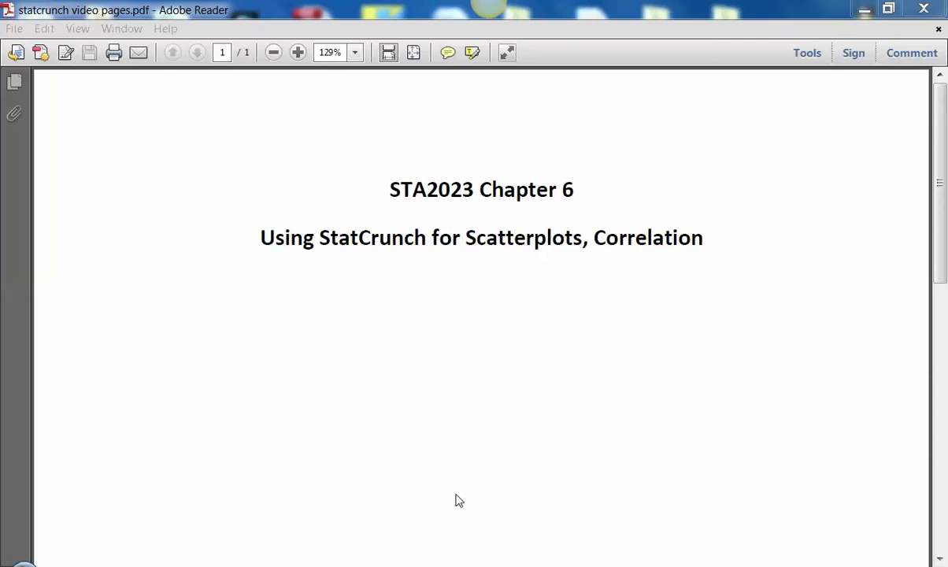
# Switch from Adobe Reader to the STA2023 Fall 2013 Student Data set in Firefox
pyautogui.hotkey('alt', 'Tab')
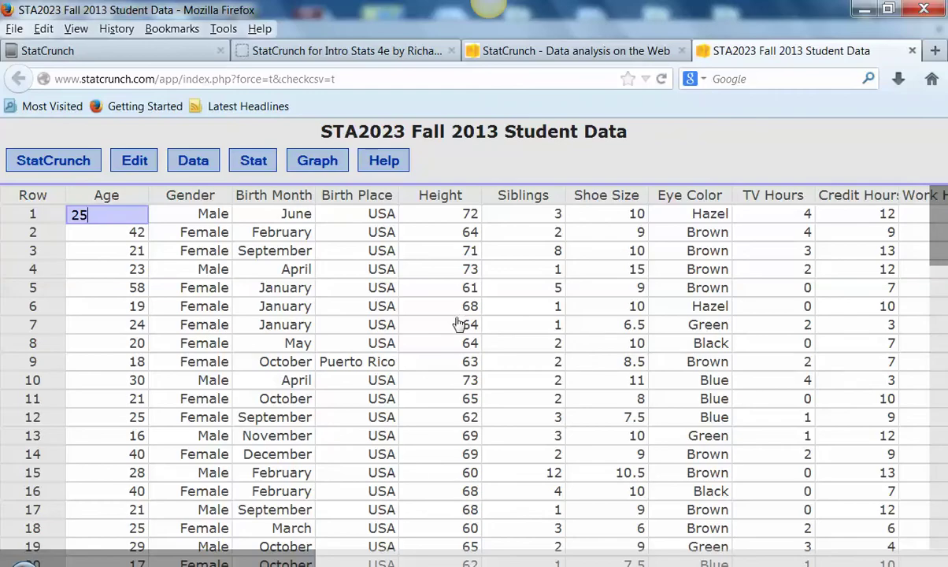
# Draw a scatter plot with Height on the x axis and Shoe Size on the y axis
pyautogui.click(339, 163)
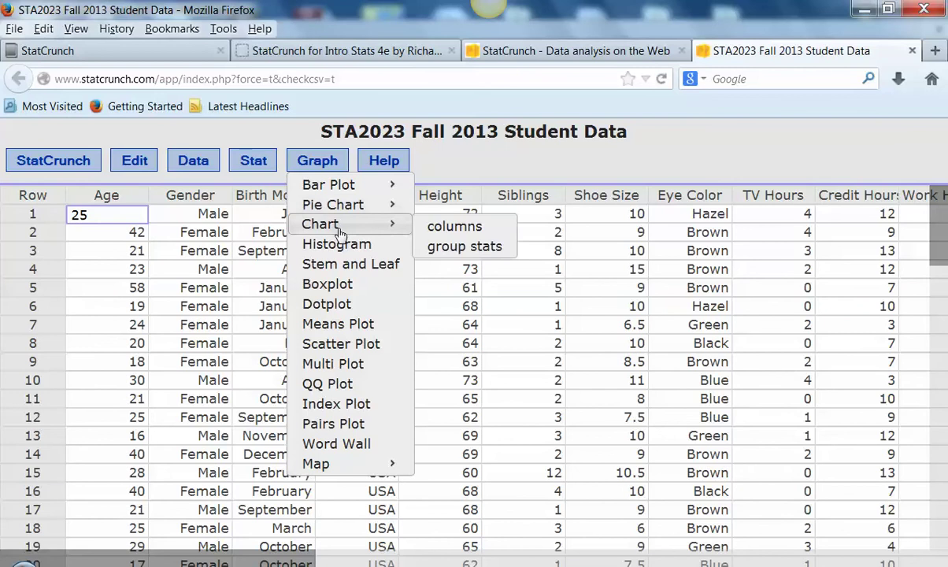
pyautogui.click(358, 345)
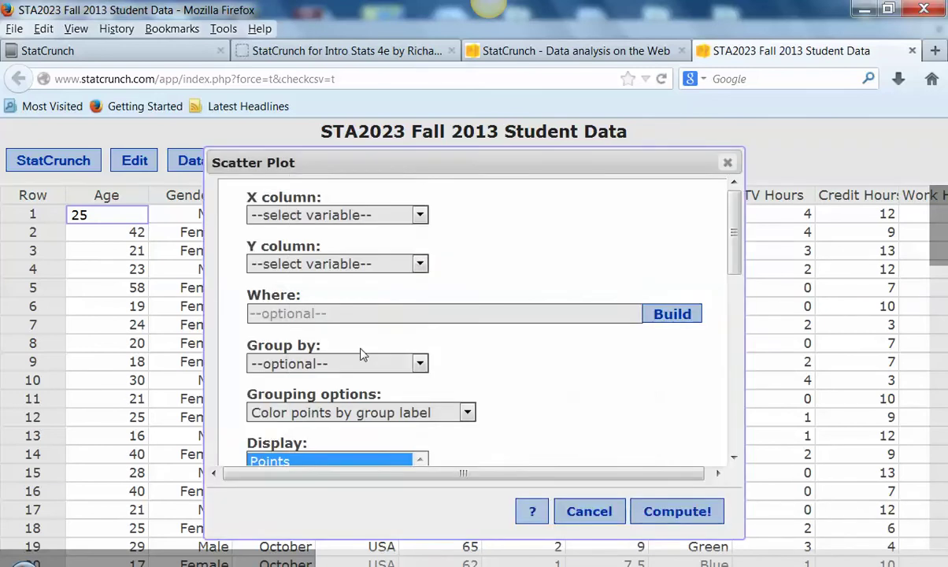
pyautogui.click(402, 214)
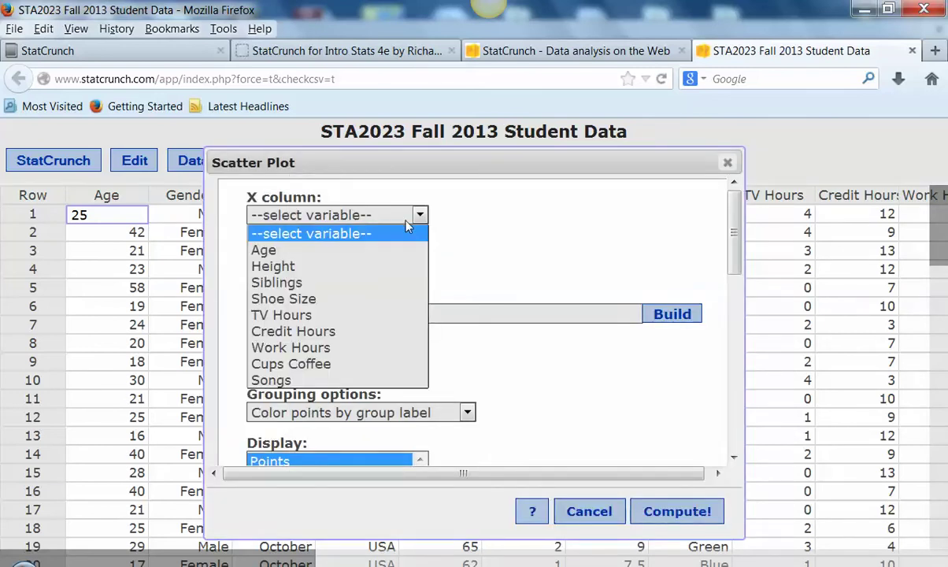
pyautogui.click(338, 266)
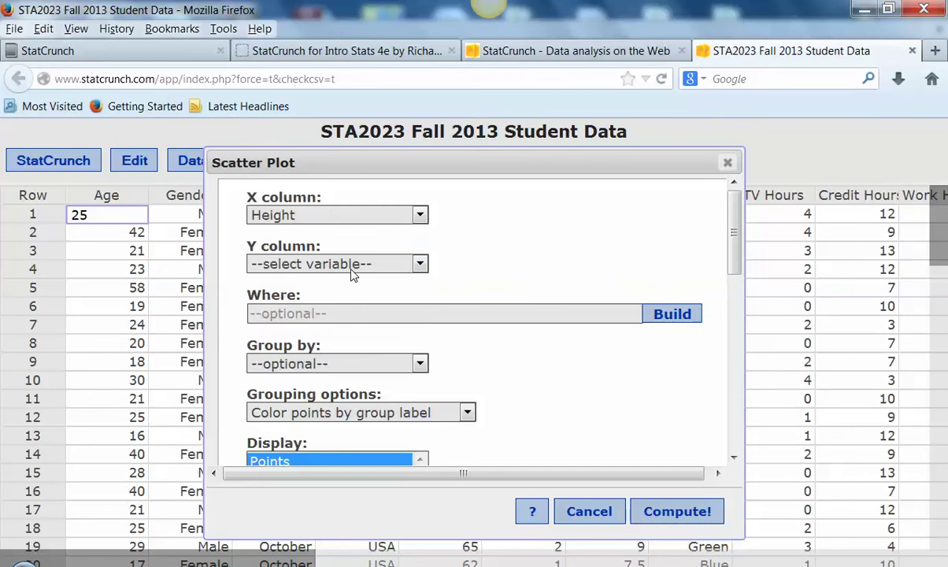
pyautogui.click(351, 268)
pyautogui.click(337, 347)
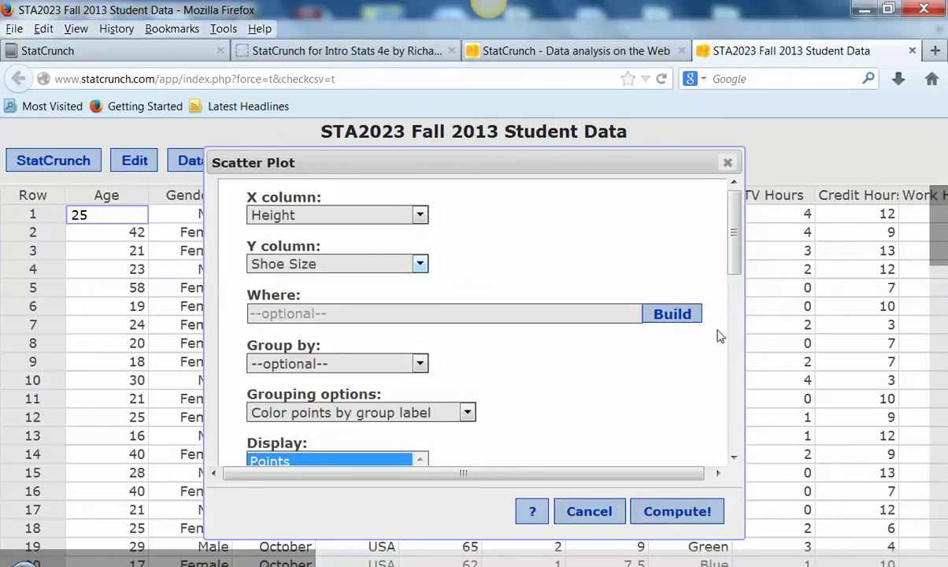
pyautogui.moveTo(737, 270); pyautogui.dragTo(733, 463)
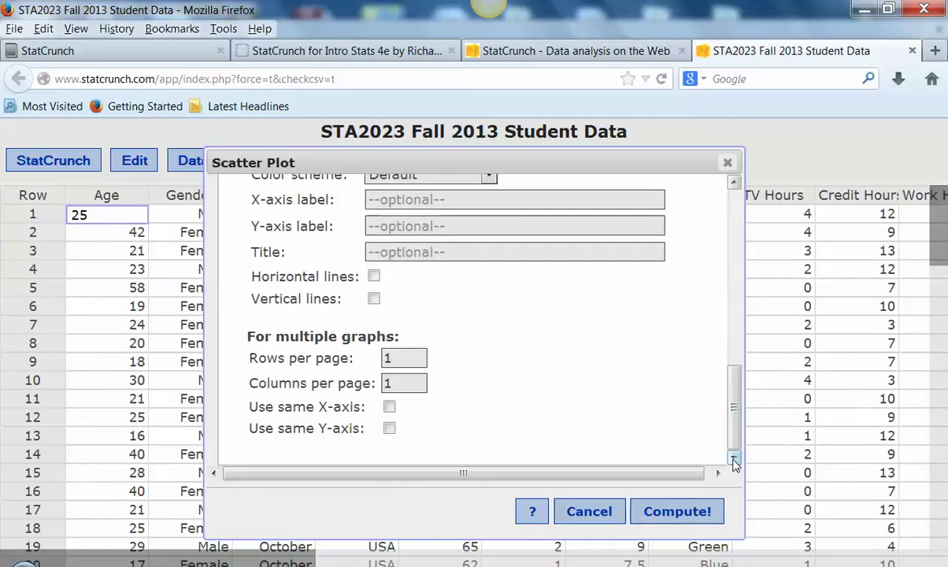
pyautogui.click(678, 511)
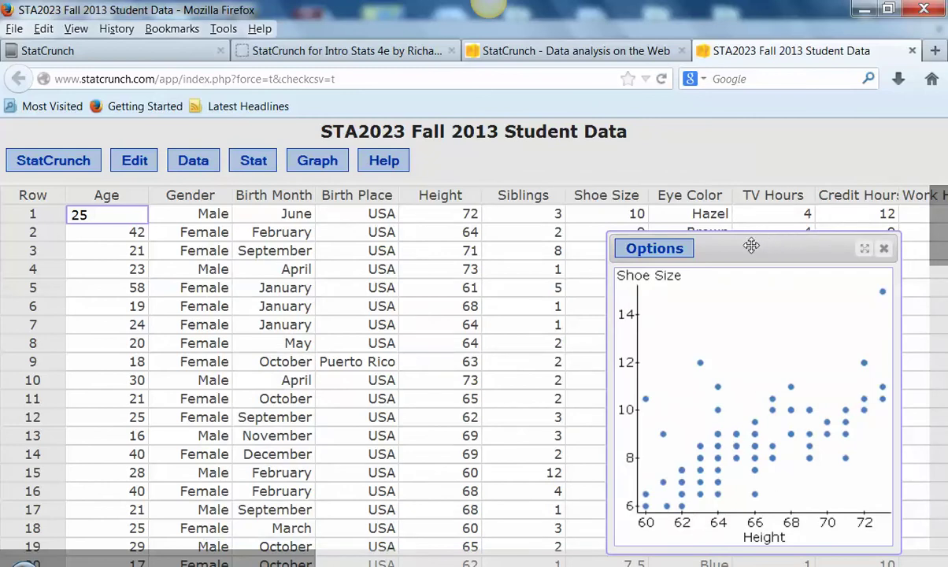
# Move the Shoe Size vs Height scatter plot window toward the middle of the page
pyautogui.moveTo(745, 248); pyautogui.dragTo(430, 142)
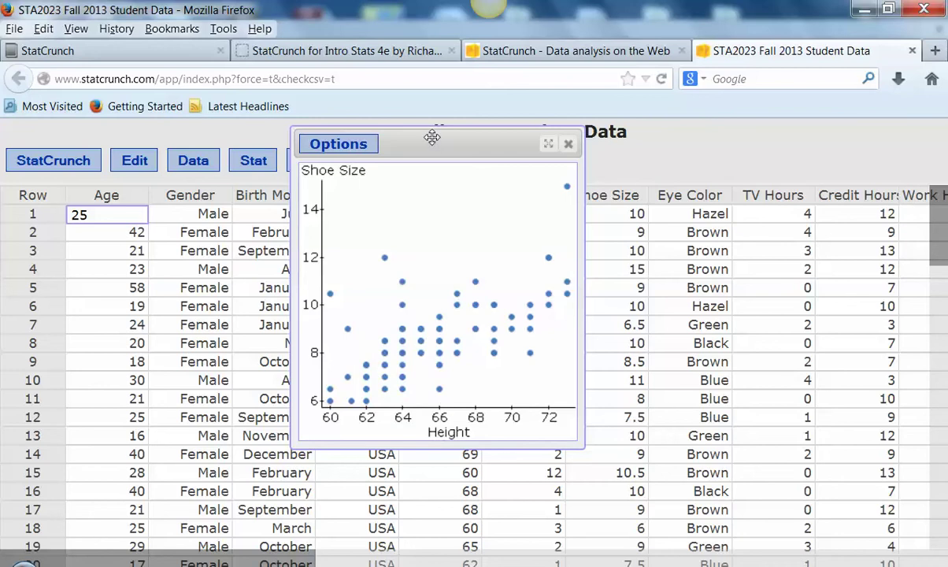
pyautogui.moveTo(405, 131); pyautogui.dragTo(533, 129)
# Correlate Height with Shoe Size (0.63309898) and place the result over the plot
pyautogui.click(254, 160)
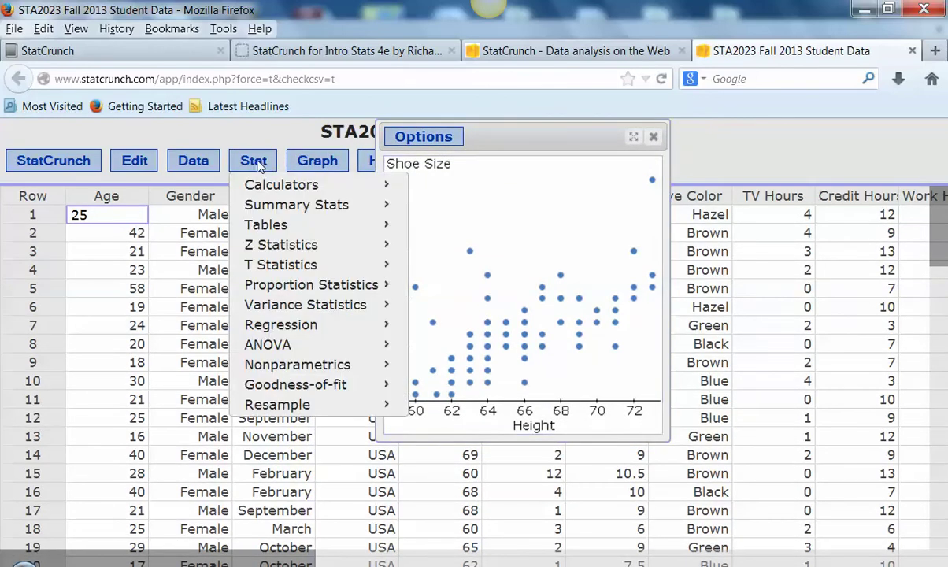
pyautogui.moveTo(256, 202)
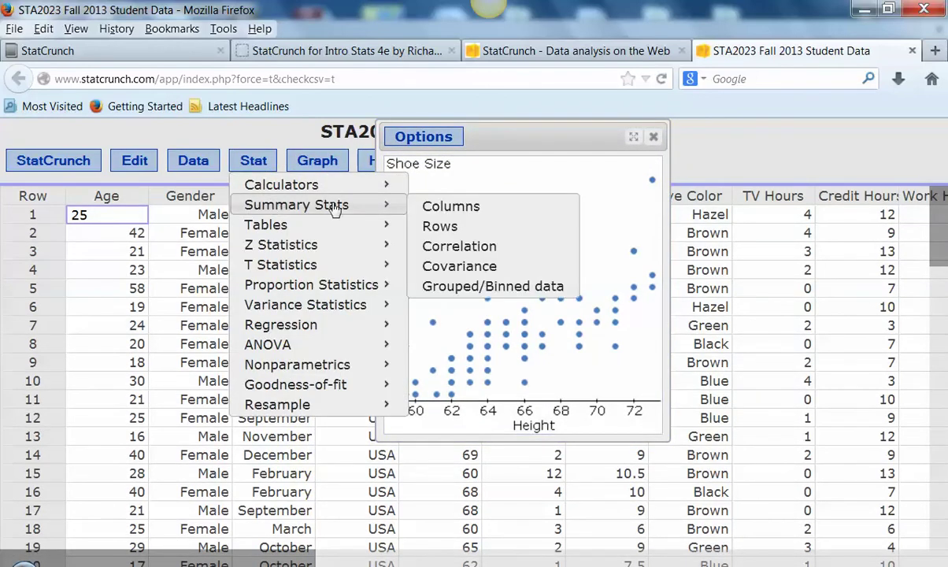
pyautogui.click(482, 253)
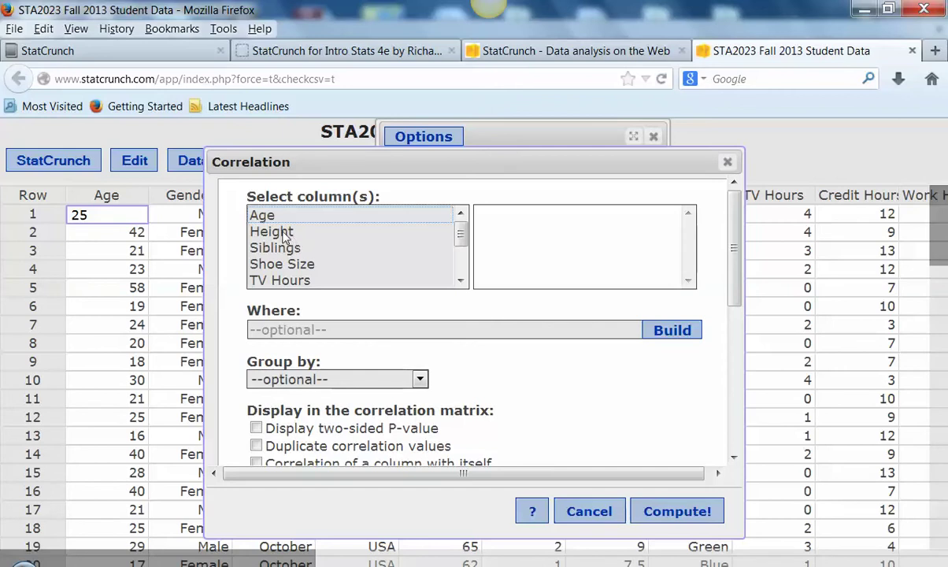
pyautogui.click(284, 233)
pyautogui.keyDown('ctrl'); pyautogui.click(284, 265); pyautogui.keyUp('ctrl')
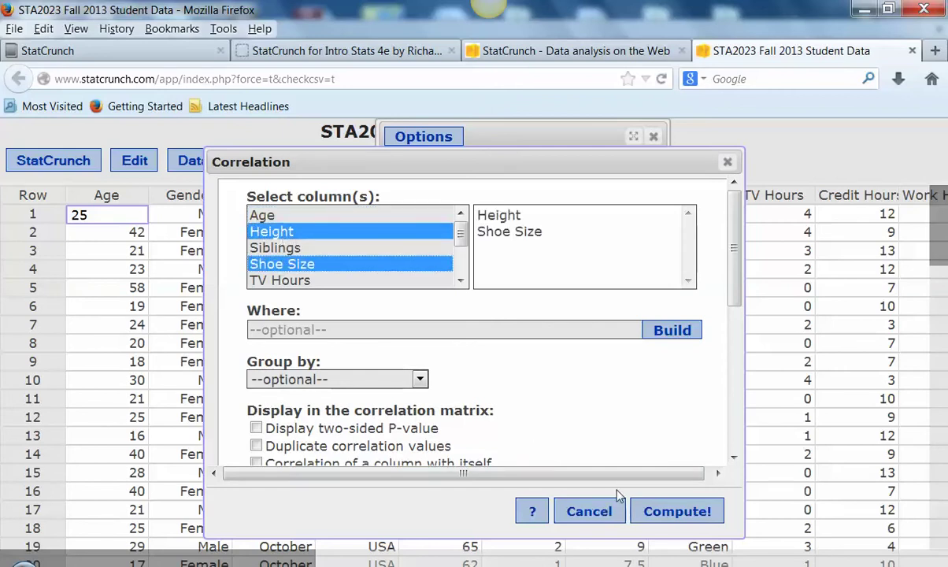
pyautogui.moveTo(735, 286); pyautogui.dragTo(740, 360)
pyautogui.click(641, 512)
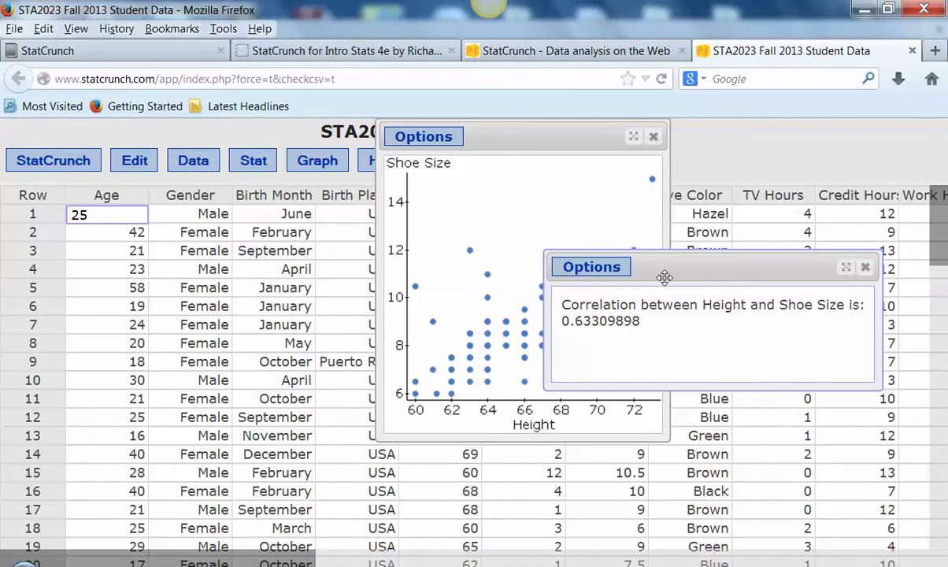
pyautogui.moveTo(669, 267); pyautogui.dragTo(541, 370)
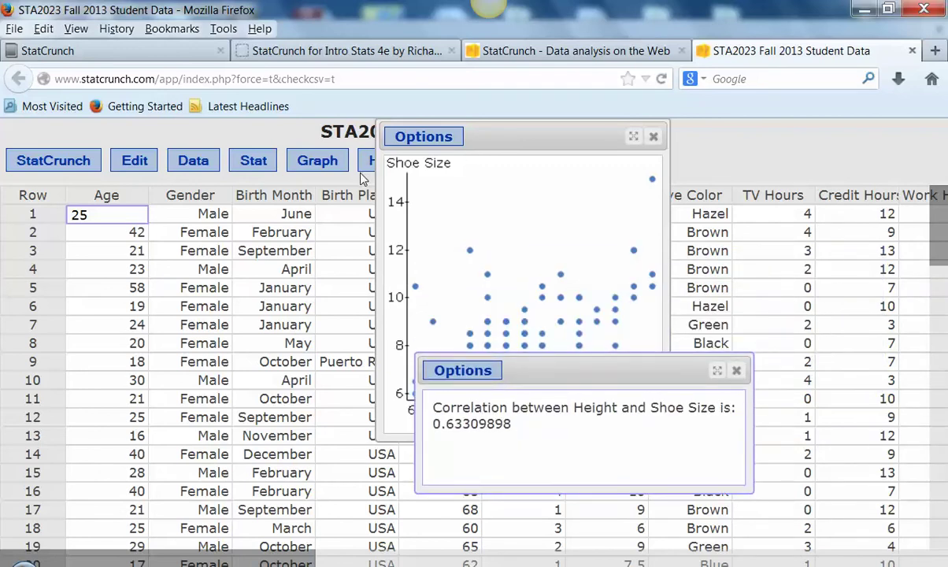
# Group the correlation by Gender: Female 0.53798567, Male 0.34327263, then move results up
pyautogui.click(457, 373)
pyautogui.click(447, 391)
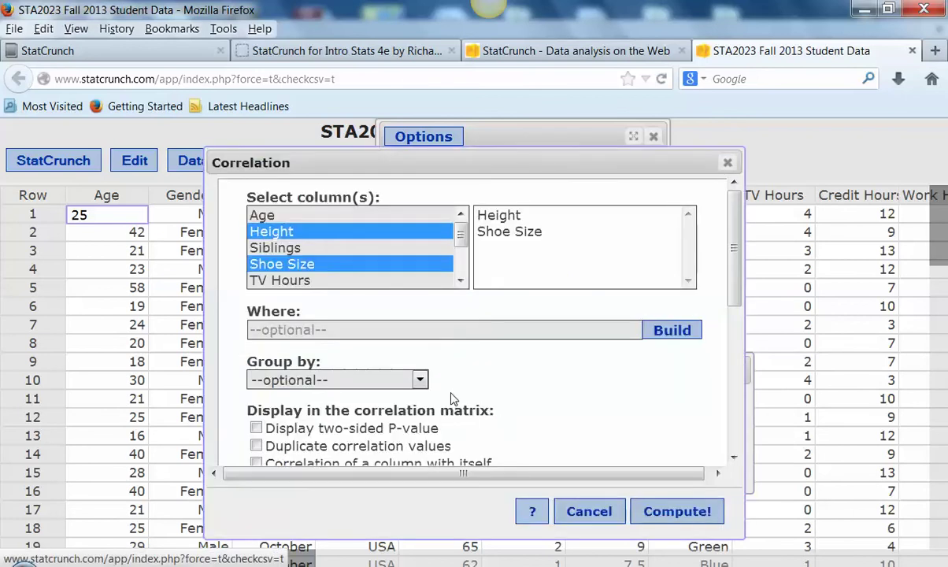
pyautogui.click(420, 380)
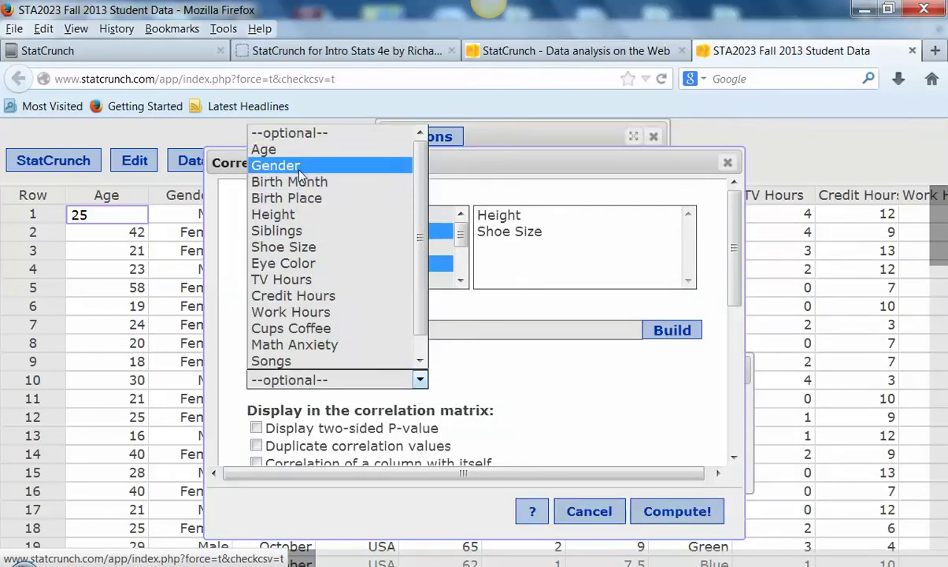
pyautogui.click(280, 162)
pyautogui.click(658, 513)
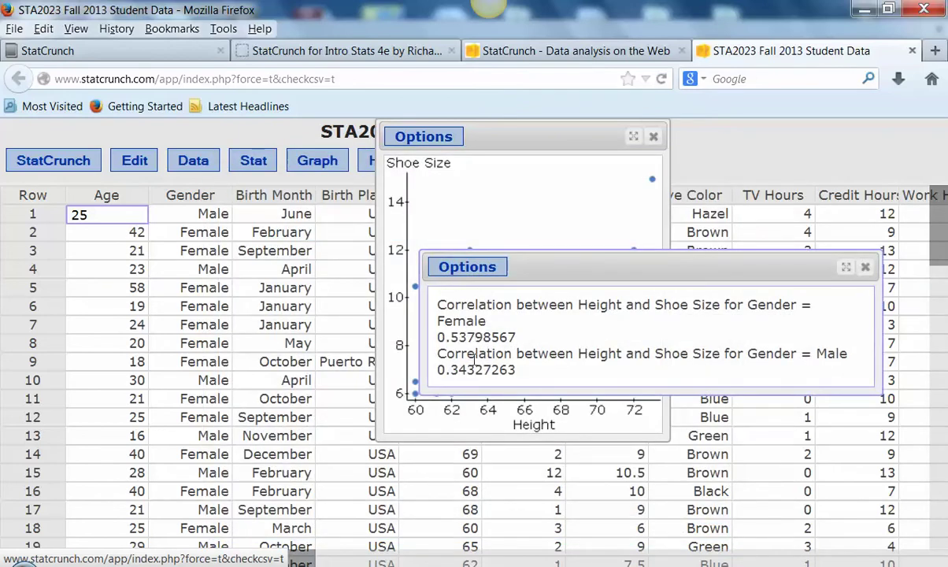
pyautogui.moveTo(555, 270); pyautogui.dragTo(533, 195)
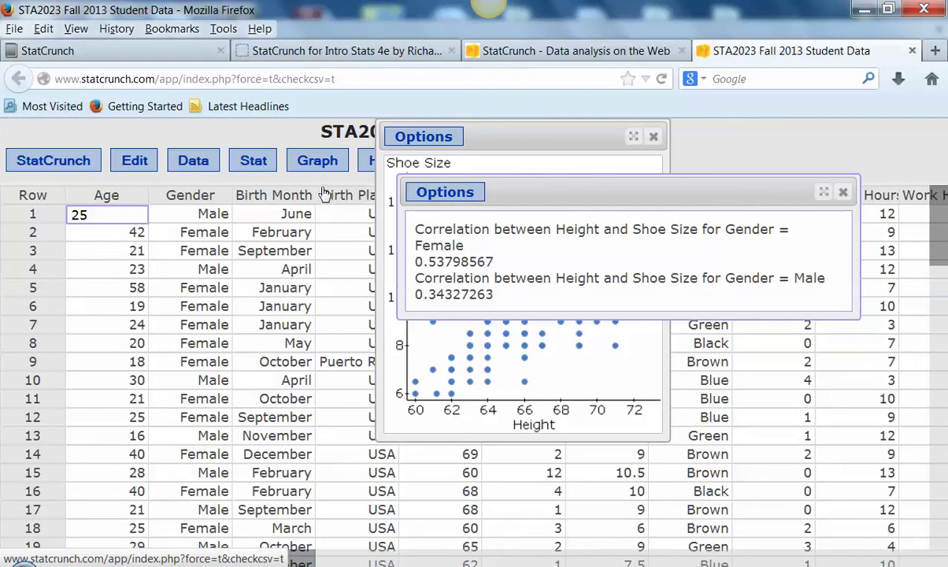
# Start a new correlation with Height, Shoe Size, Work Hours and Cups Coffee selected
pyautogui.click(254, 161)
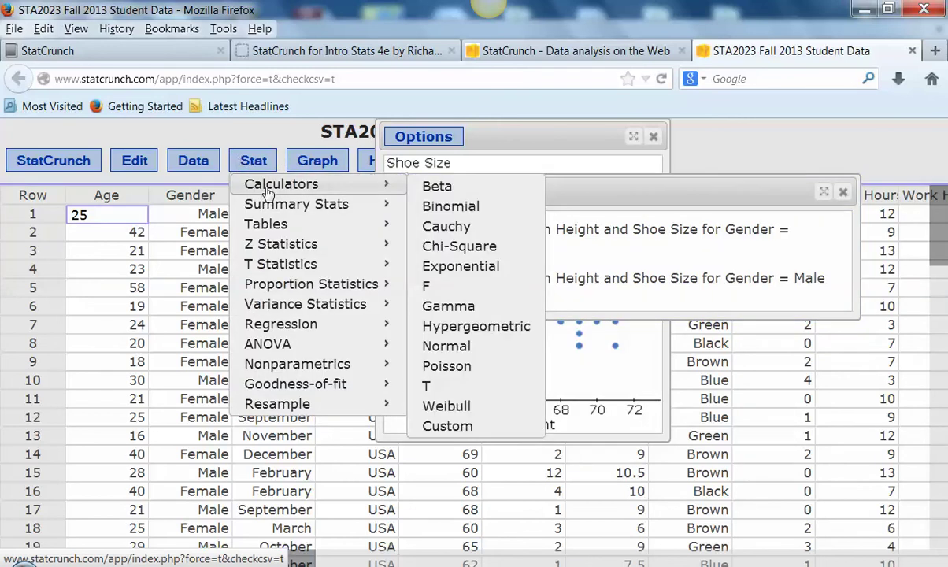
pyautogui.moveTo(354, 205)
pyautogui.click(444, 247)
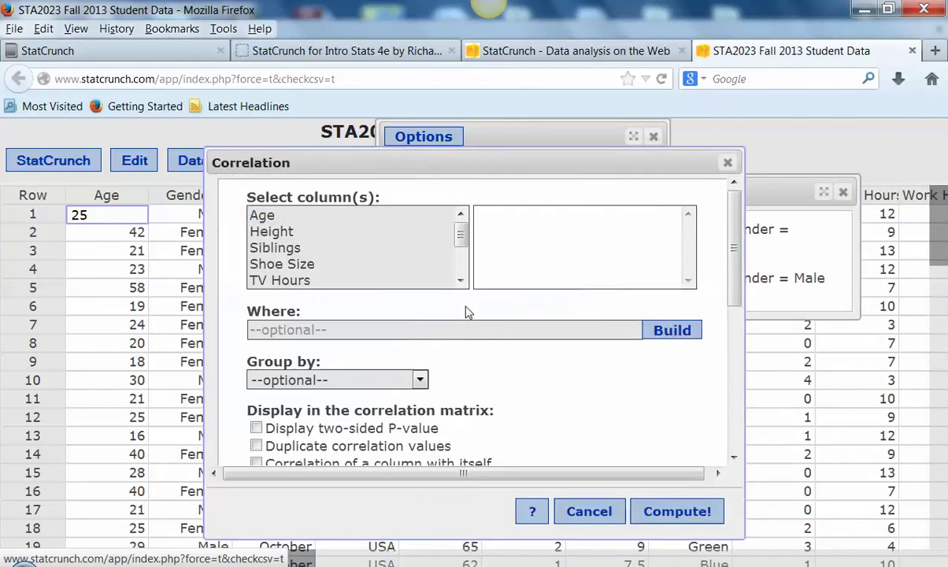
pyautogui.click(294, 233)
pyautogui.click(282, 263)
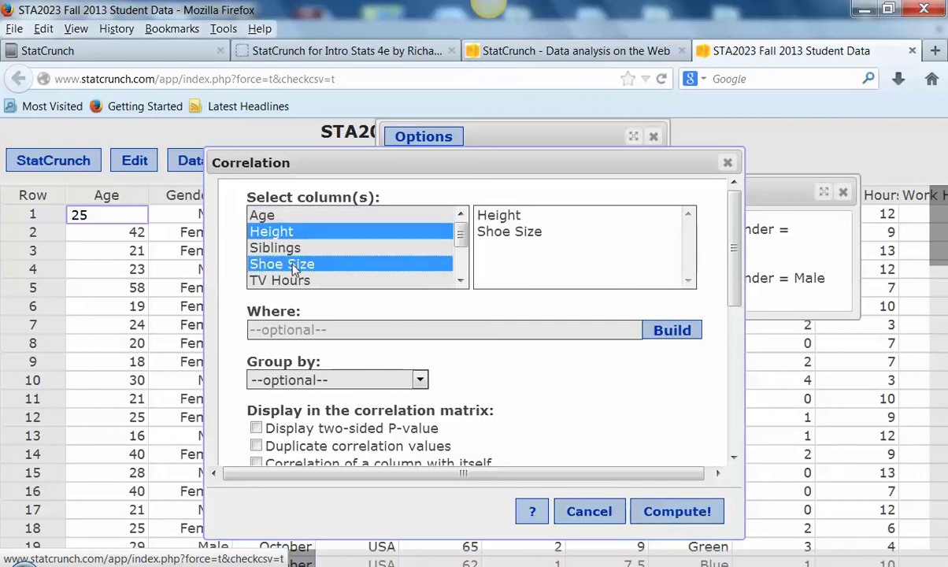
pyautogui.click(461, 281)
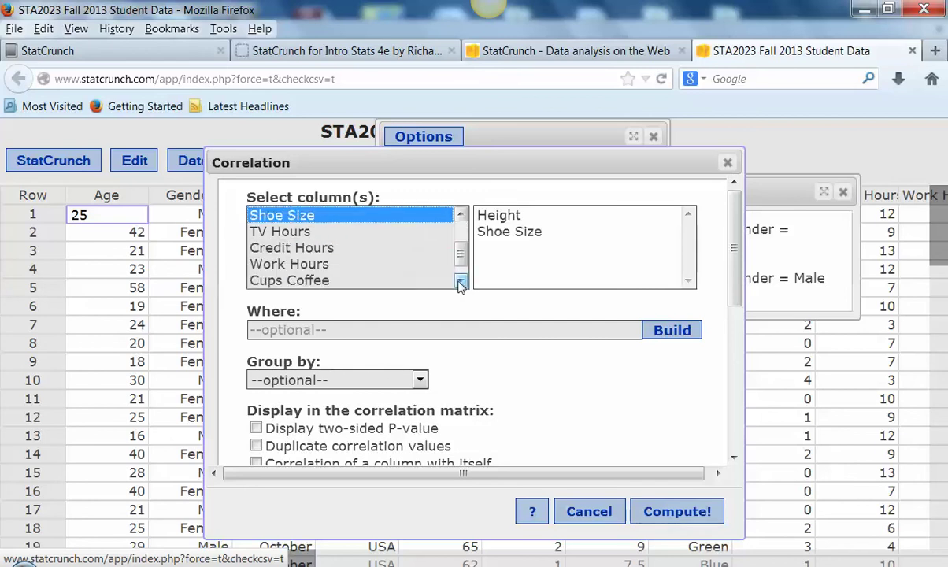
pyautogui.keyDown('ctrl'); pyautogui.click(289, 266); pyautogui.keyUp('ctrl')
pyautogui.keyDown('ctrl'); pyautogui.click(299, 280); pyautogui.keyUp('ctrl')
# Add Credit Hours and TV Hours, include self-correlations, and compute the matrix
pyautogui.click(462, 281)
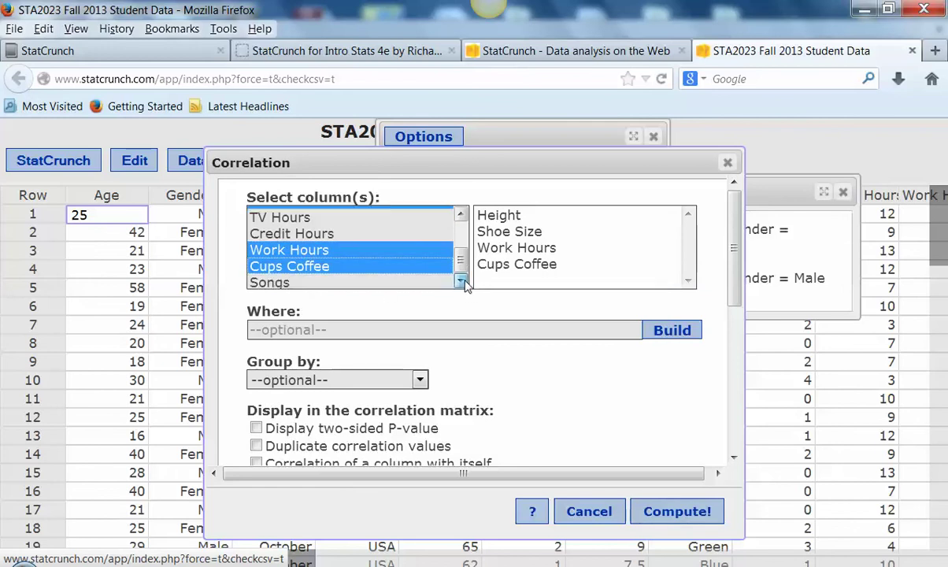
pyautogui.keyDown('ctrl'); pyautogui.click(361, 235); pyautogui.keyUp('ctrl')
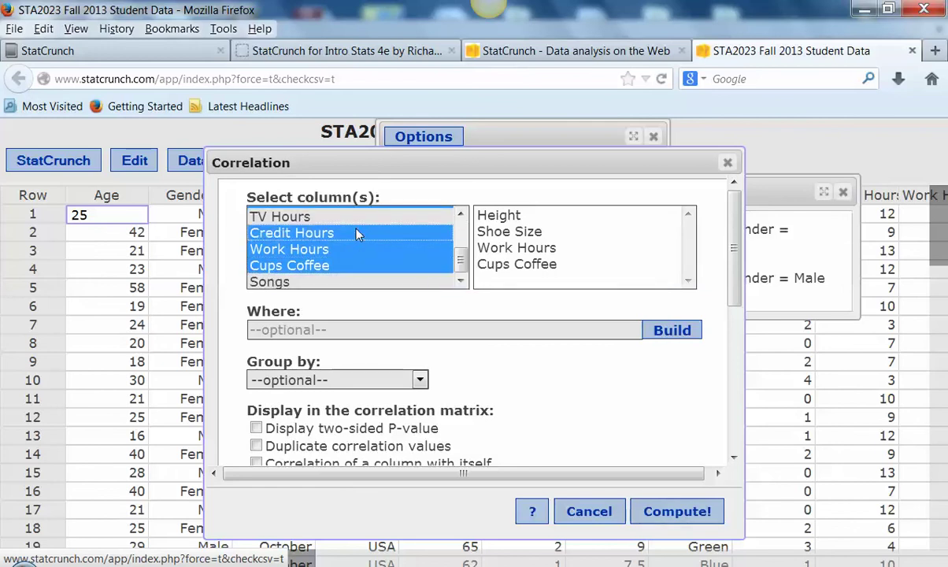
pyautogui.keyDown('ctrl'); pyautogui.click(298, 214); pyautogui.keyUp('ctrl')
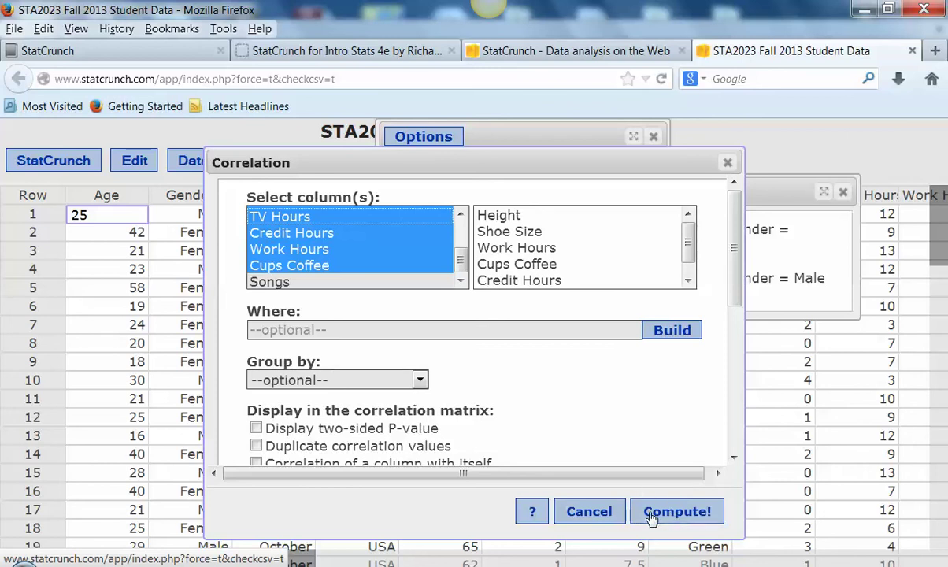
pyautogui.click(256, 463)
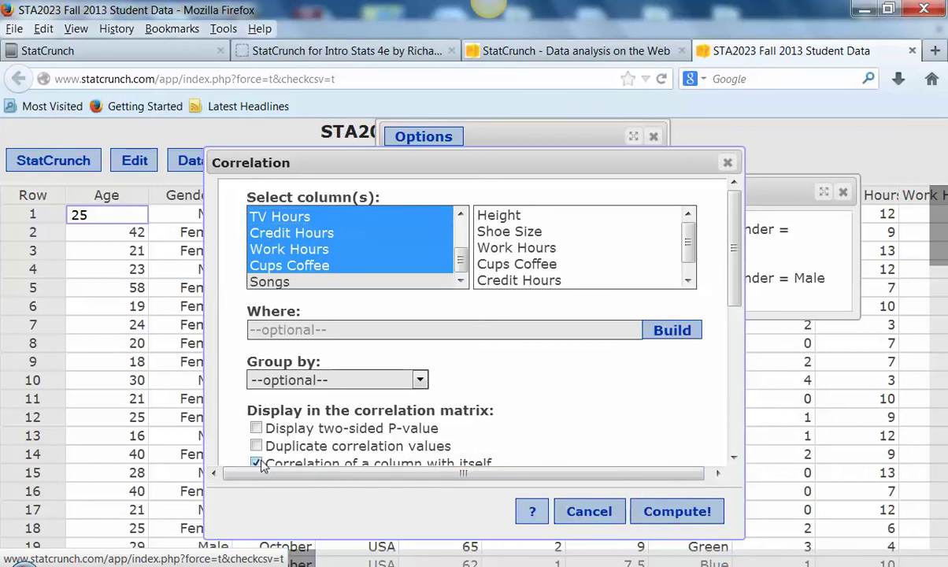
pyautogui.click(676, 513)
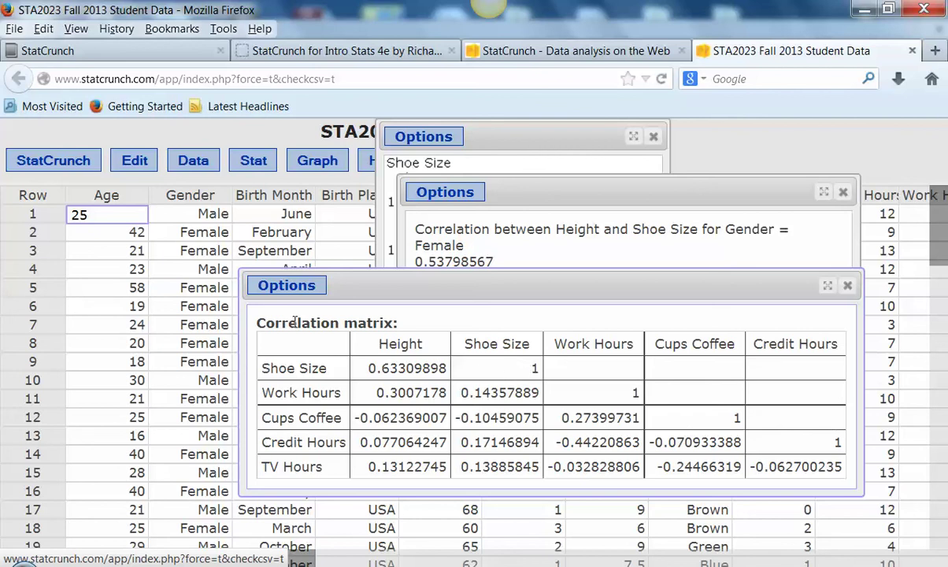
# Recompute the six-column correlation matrix with self-correlations left out
pyautogui.click(272, 285)
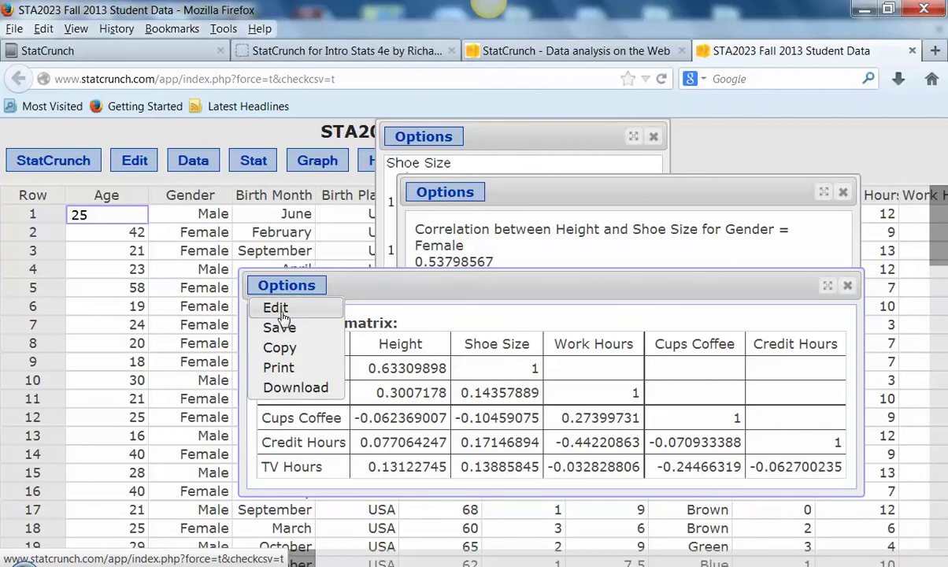
pyautogui.click(282, 311)
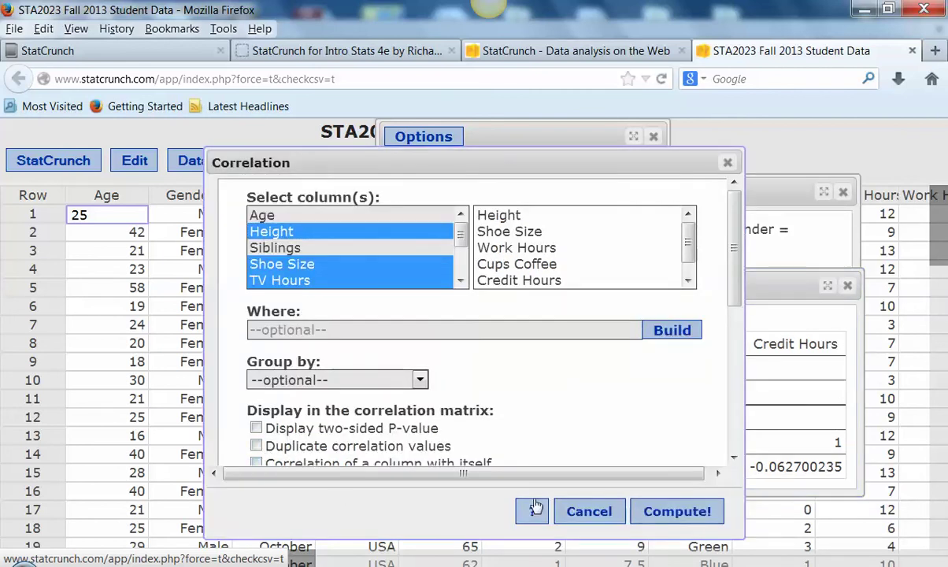
pyautogui.click(676, 510)
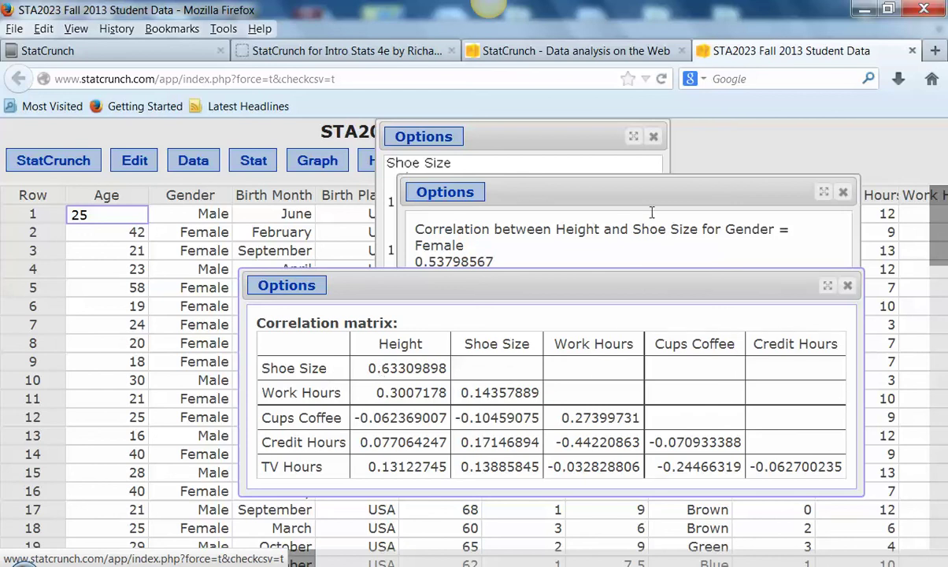
# Regroup the Shoe Size vs Height scatter plot by Gender and move it up over the data
pyautogui.click(603, 190)
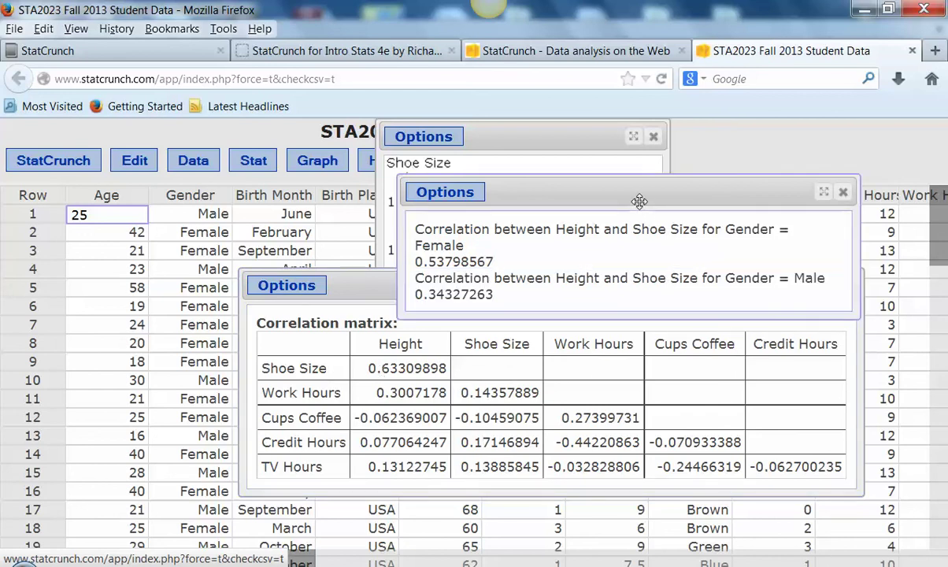
pyautogui.click(619, 165)
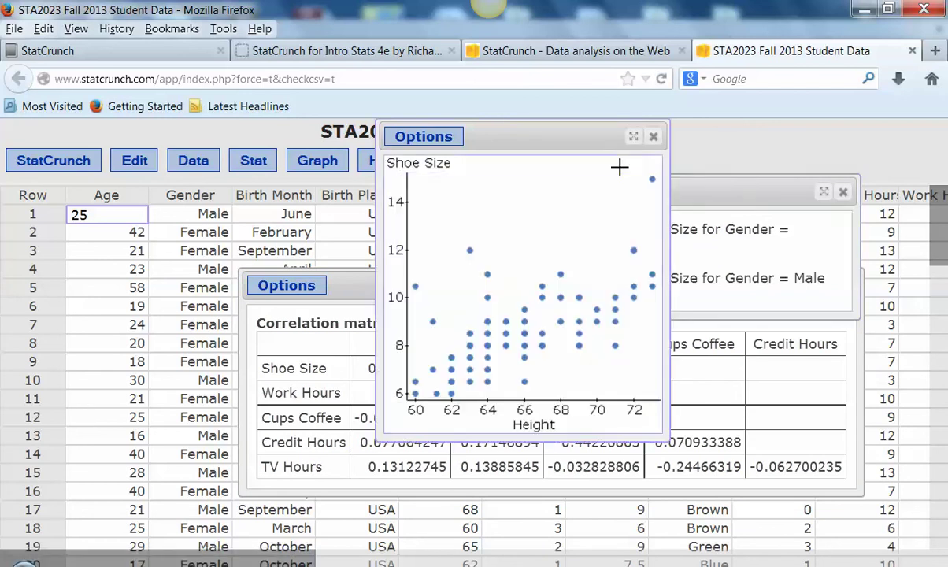
pyautogui.click(425, 138)
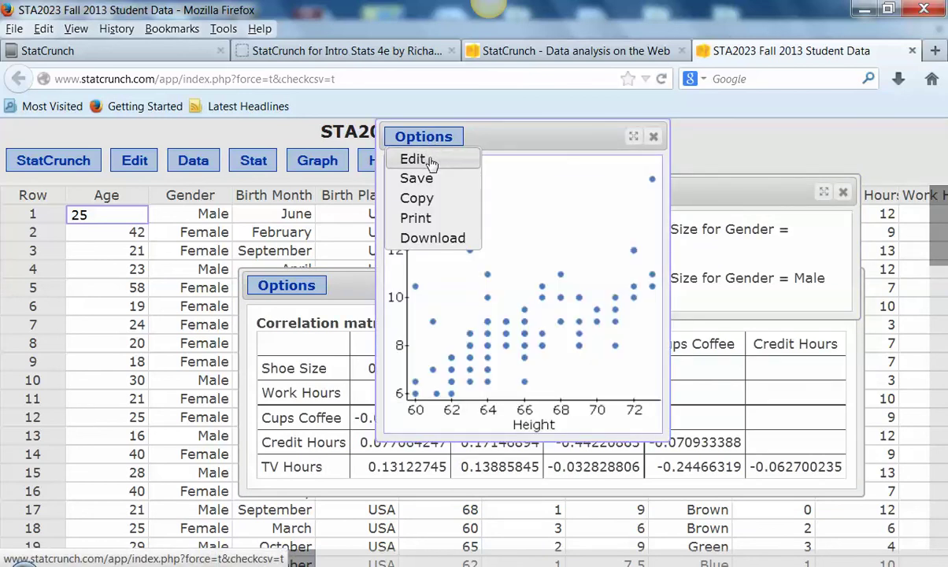
pyautogui.click(413, 160)
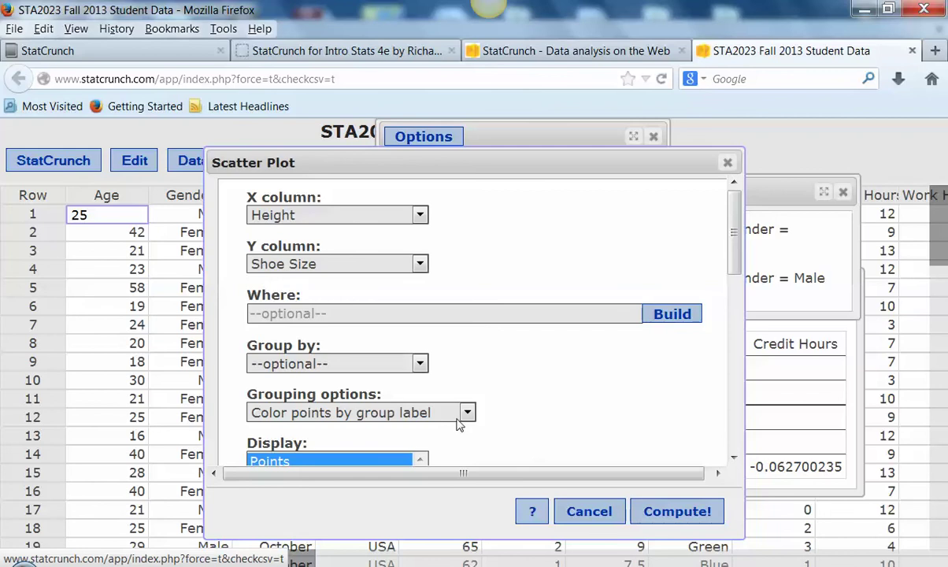
pyautogui.click(370, 363)
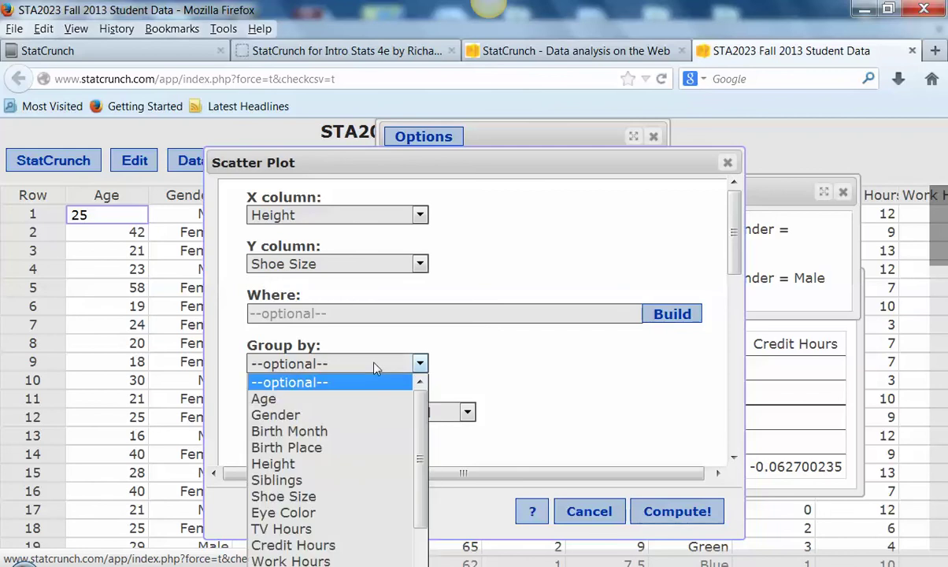
pyautogui.click(299, 416)
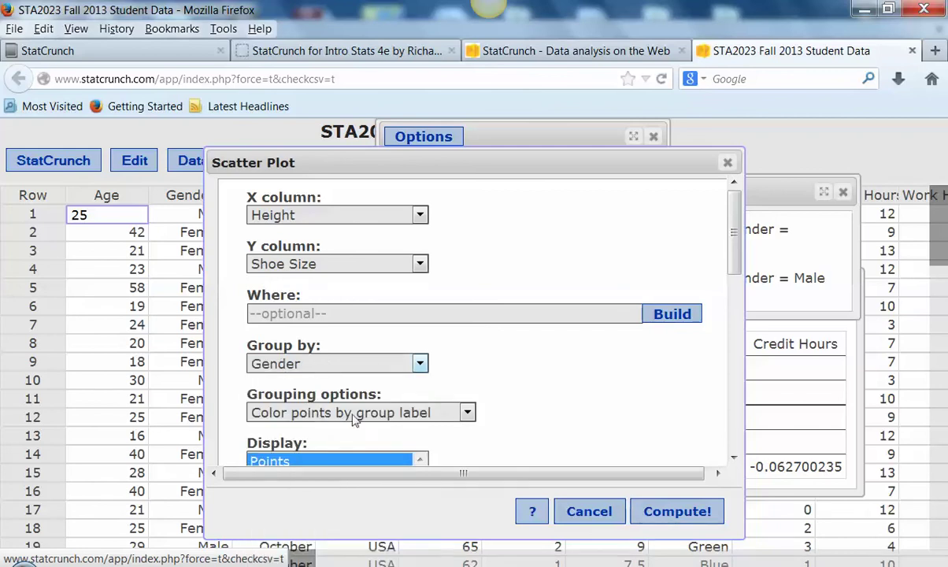
pyautogui.click(650, 512)
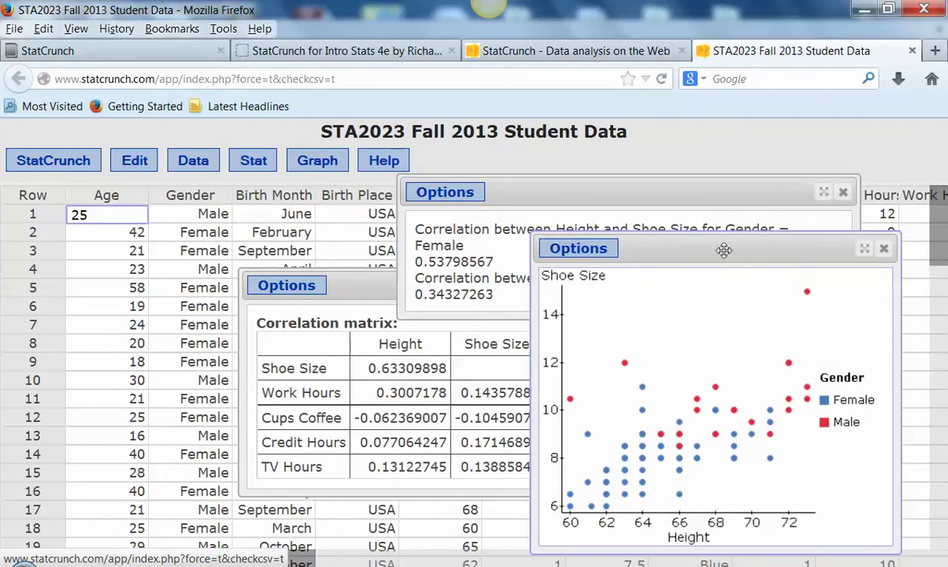
pyautogui.moveTo(724, 250); pyautogui.dragTo(503, 147)
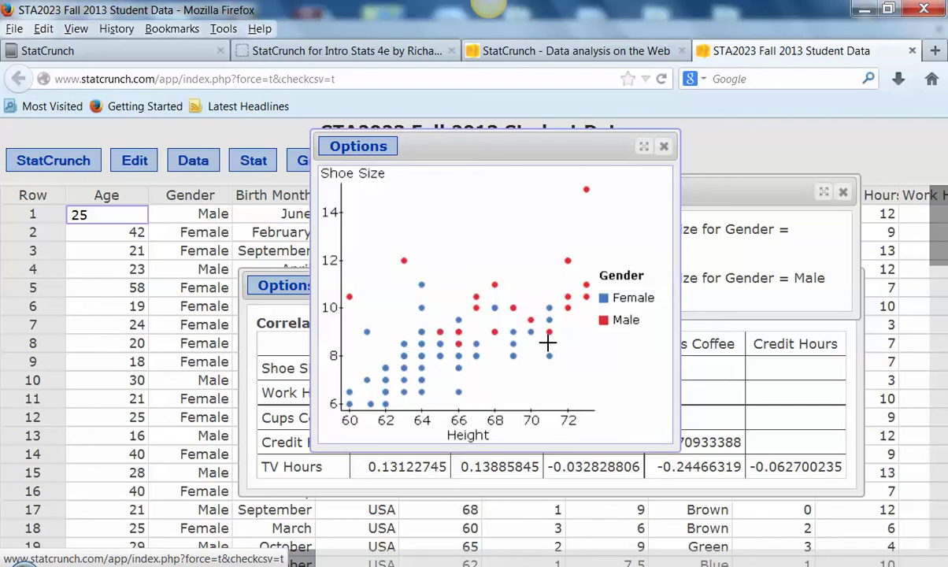
pyautogui.moveTo(562, 177); pyautogui.dragTo(601, 206)
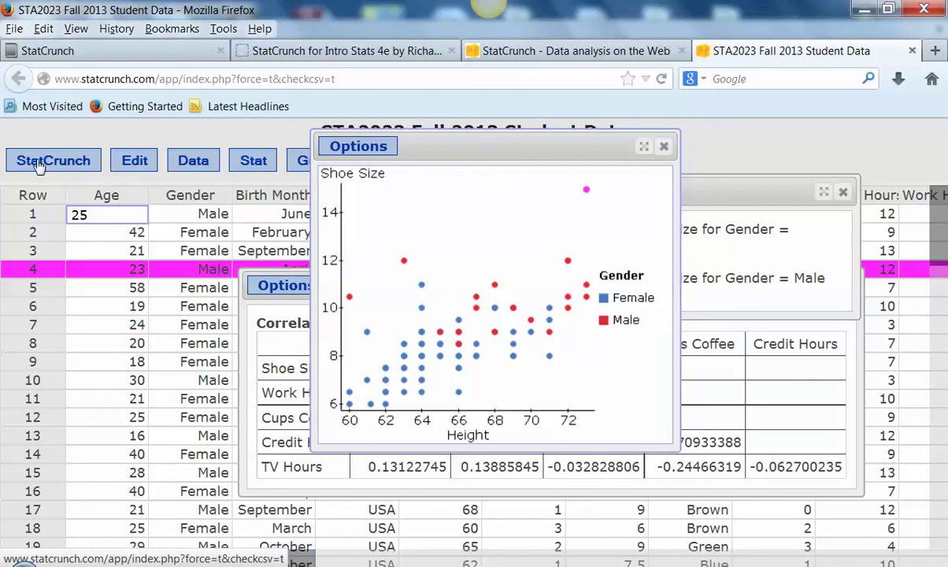
pyautogui.click(19, 183)
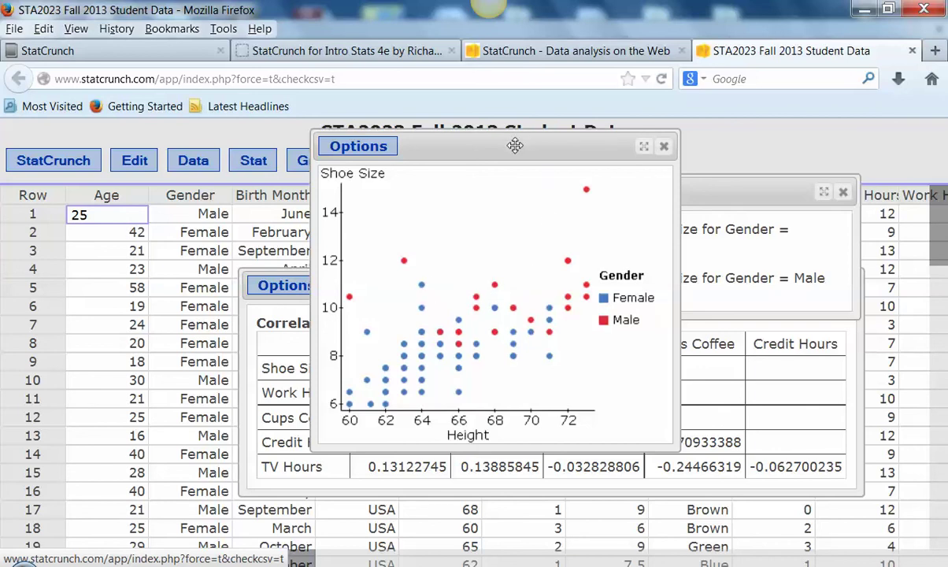
pyautogui.moveTo(511, 146); pyautogui.dragTo(671, 253)
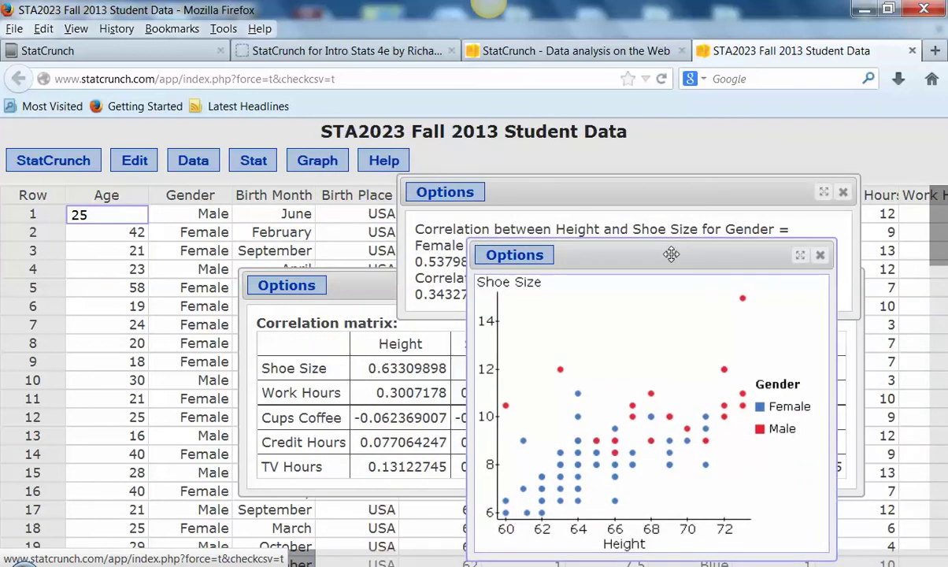